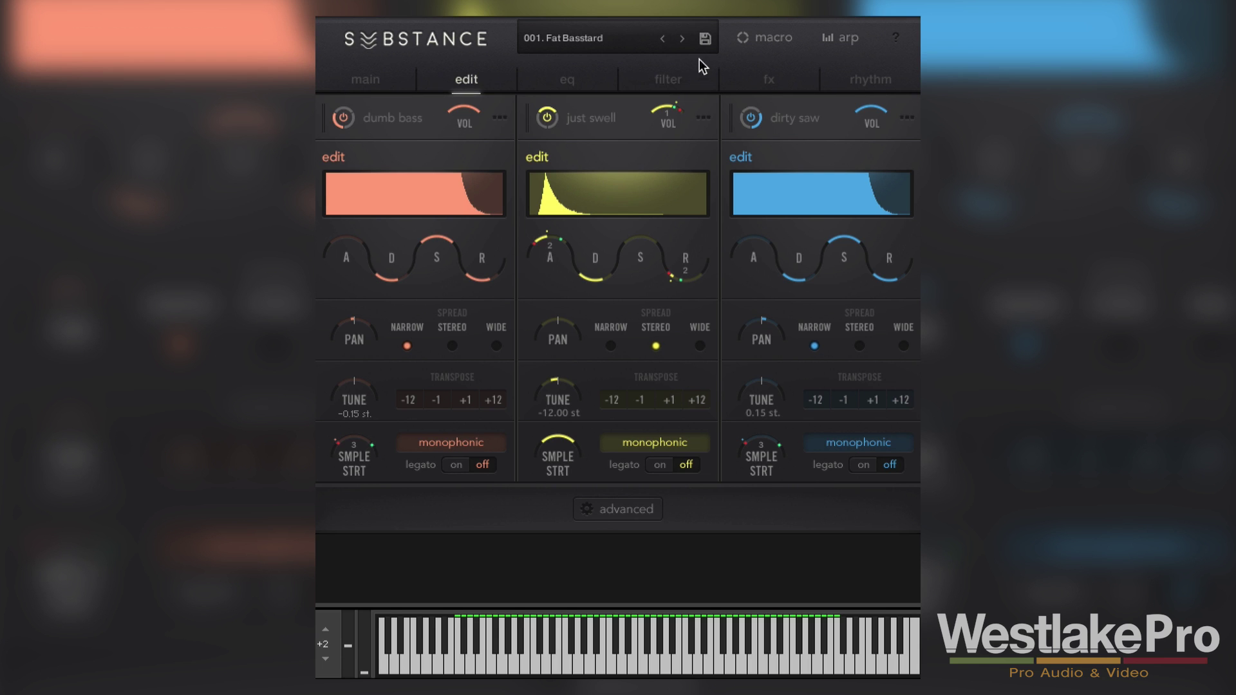
Load the preset "004. Produced Upright", view its three layers on the main page, and return to the edit page.
left_click(682, 41)
left_click(679, 41)
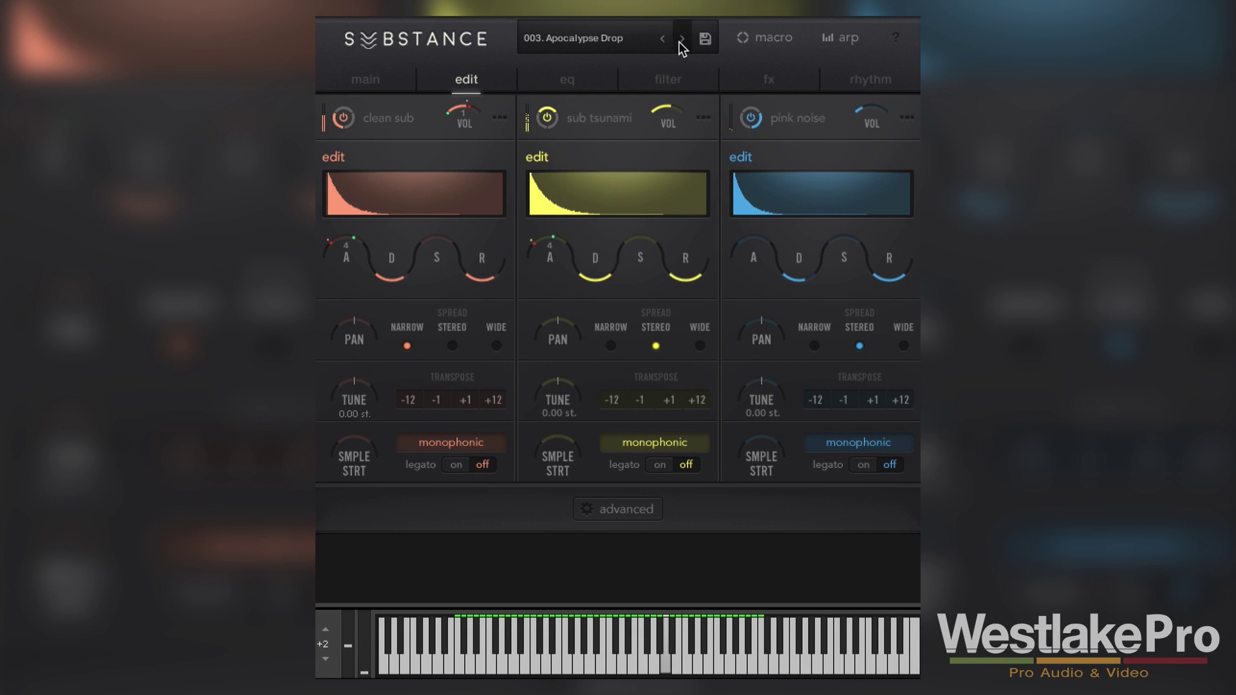
left_click(680, 40)
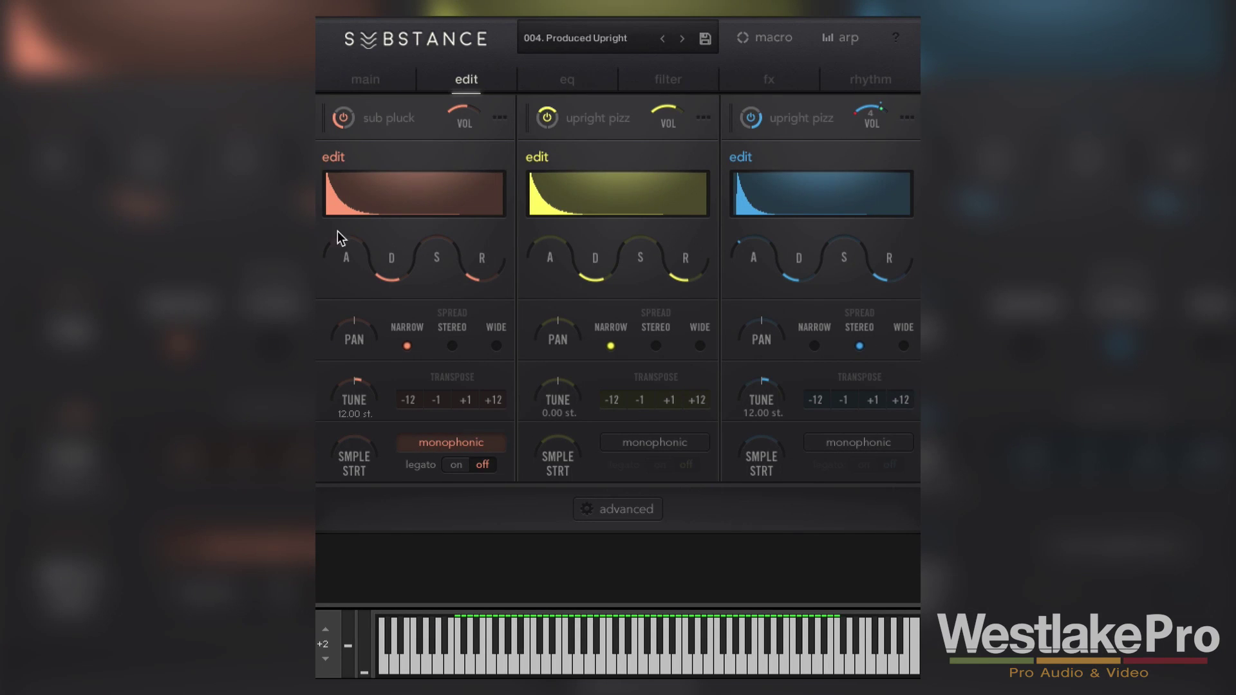
left_click(362, 77)
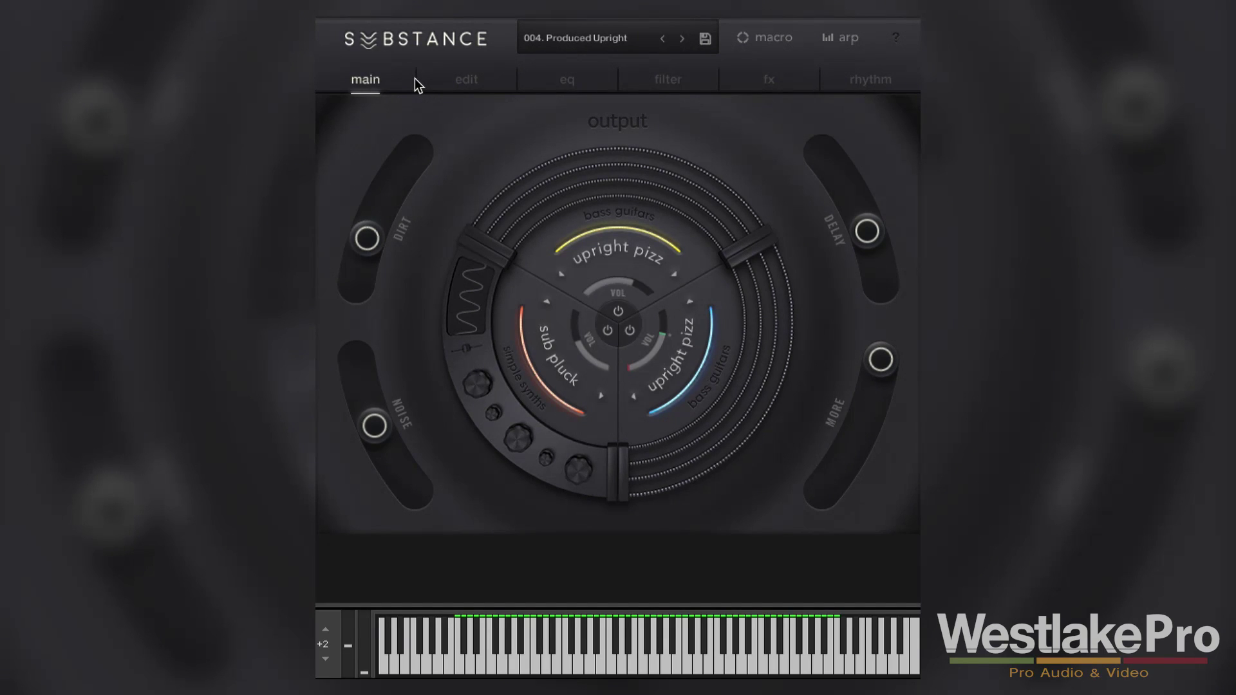
left_click(444, 76)
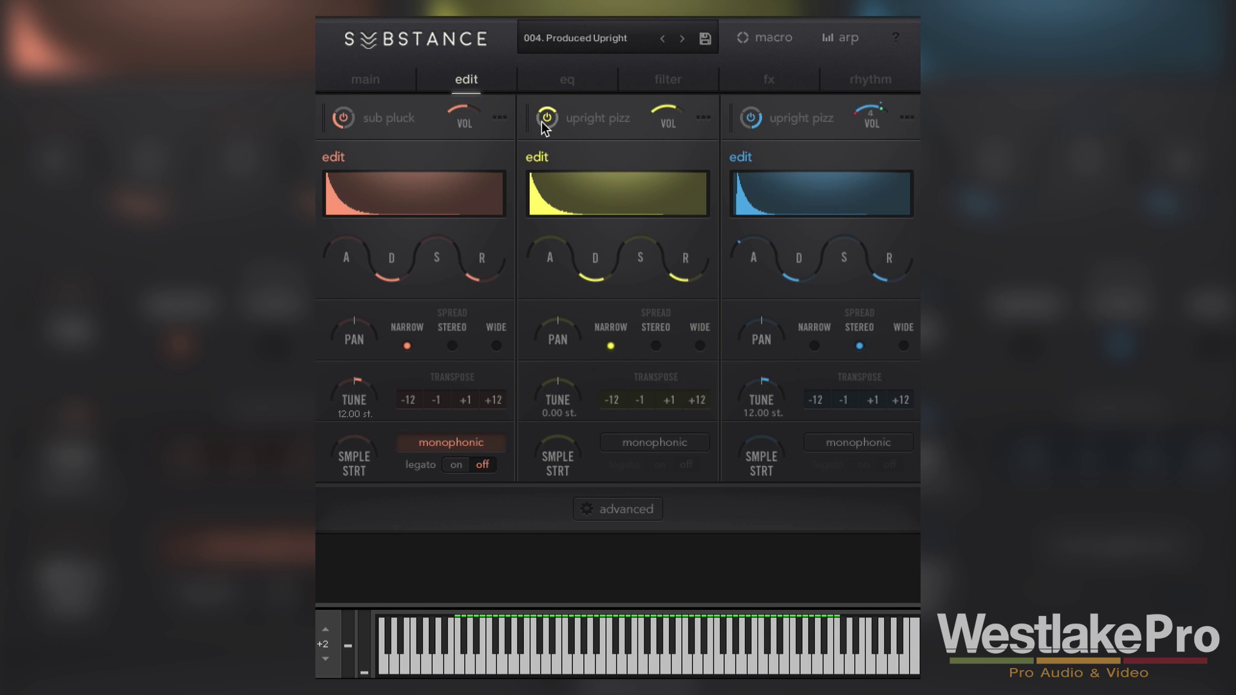
Turn off the sub pluck and blue upright pizz layers, and give the yellow upright pizz layer a longer decay and release with raised sustain.
left_click(344, 121)
left_click(750, 120)
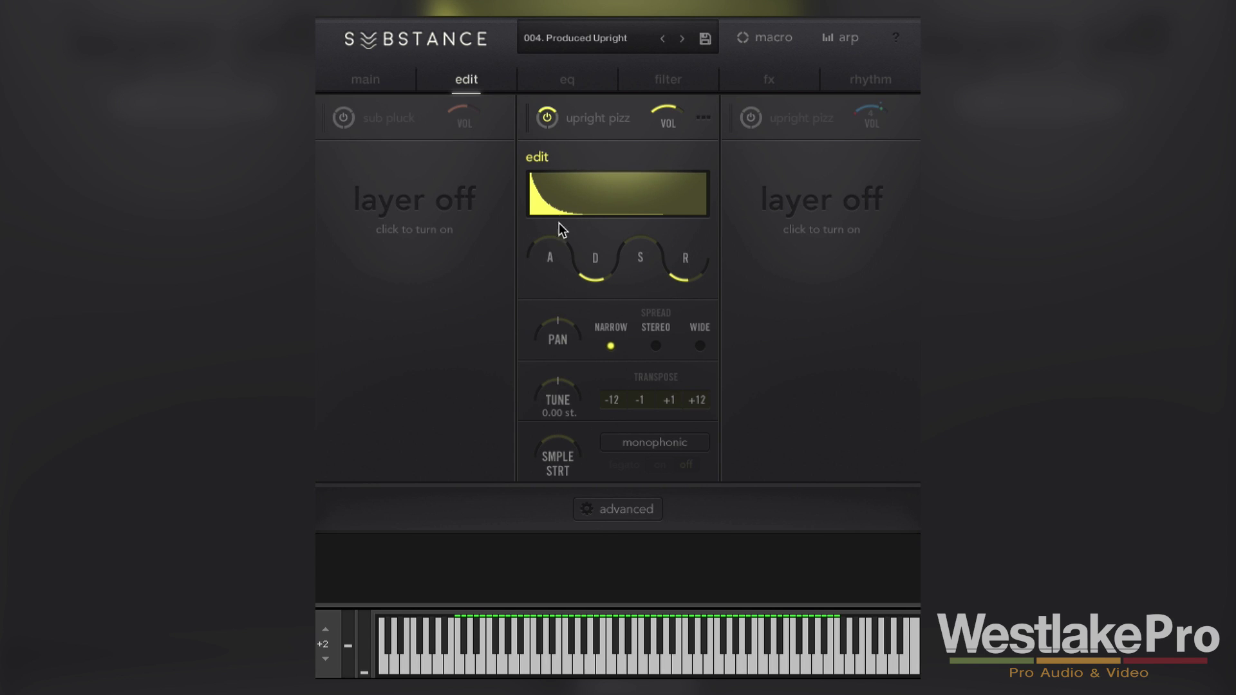
left_click_drag(595, 264, 624, 268)
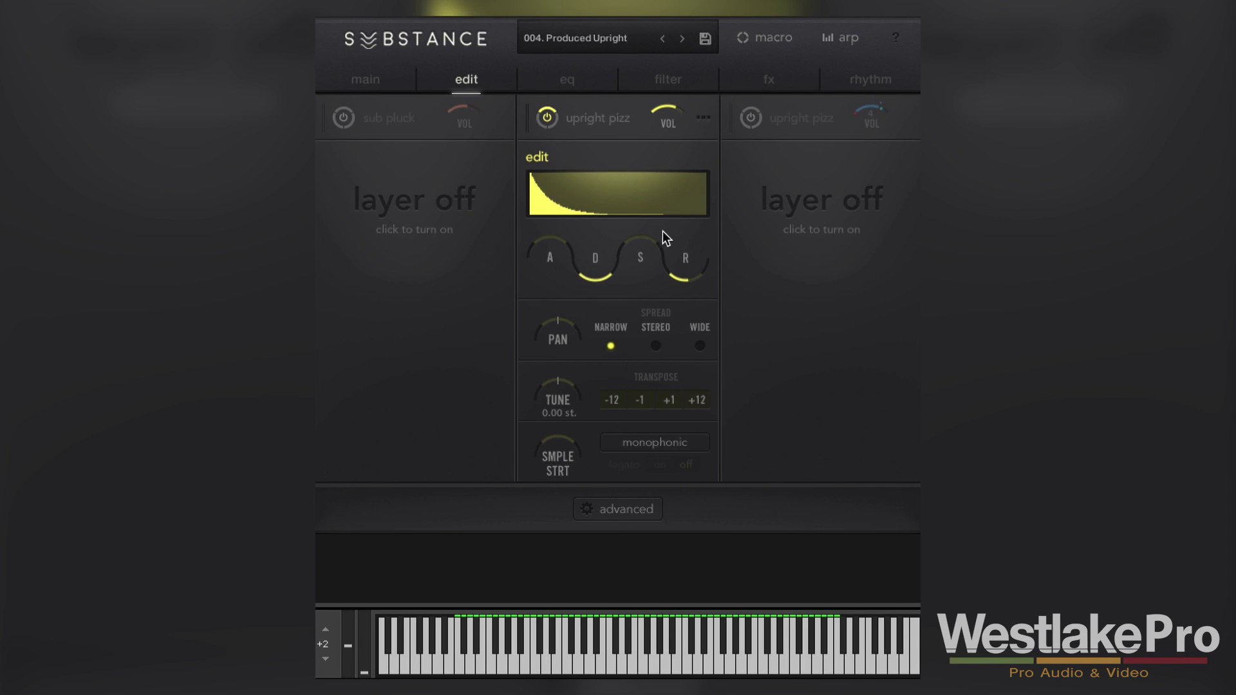
left_click_drag(688, 229, 804, 189)
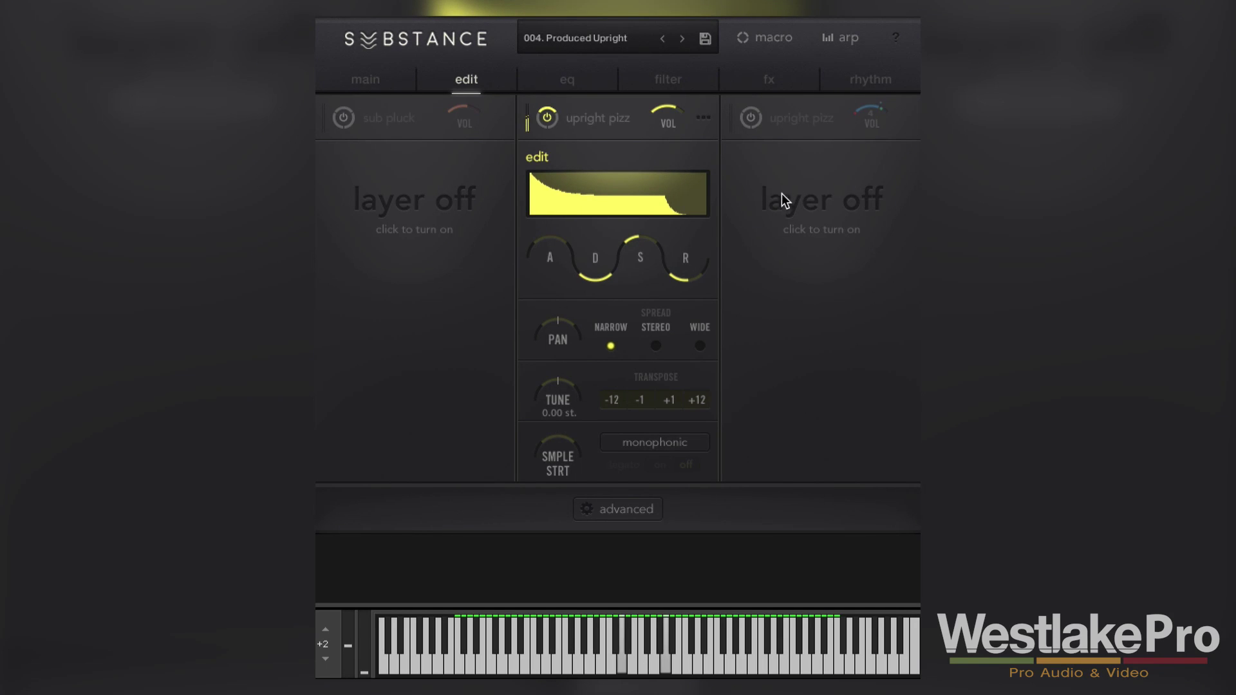
left_click_drag(644, 230, 718, 224)
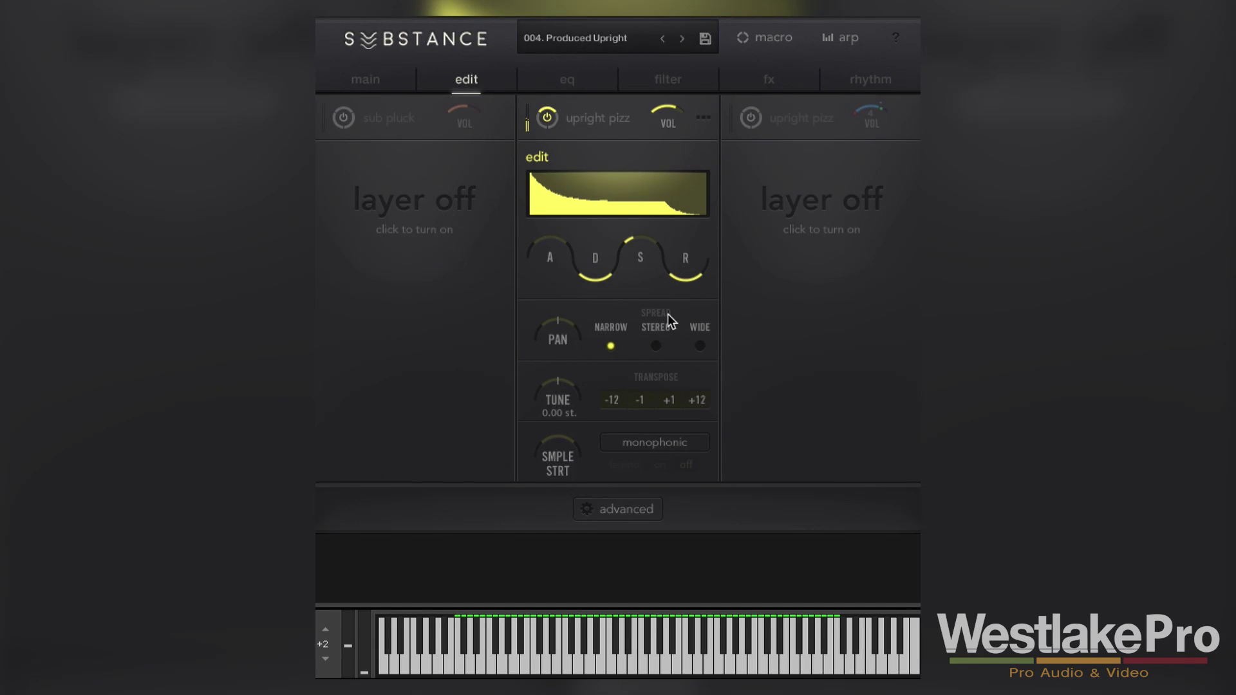
Transpose the yellow upright pizz layer up 12 semitones, trying the single-semitone transpositions on the way.
left_click(667, 397)
left_click(642, 400)
left_click(697, 401)
Shorten the yellow upright pizz layer's release and turn the sub pluck and blue upright pizz layers back on.
left_click_drag(692, 285, 641, 359)
left_click_drag(667, 265, 663, 241)
left_click(343, 117)
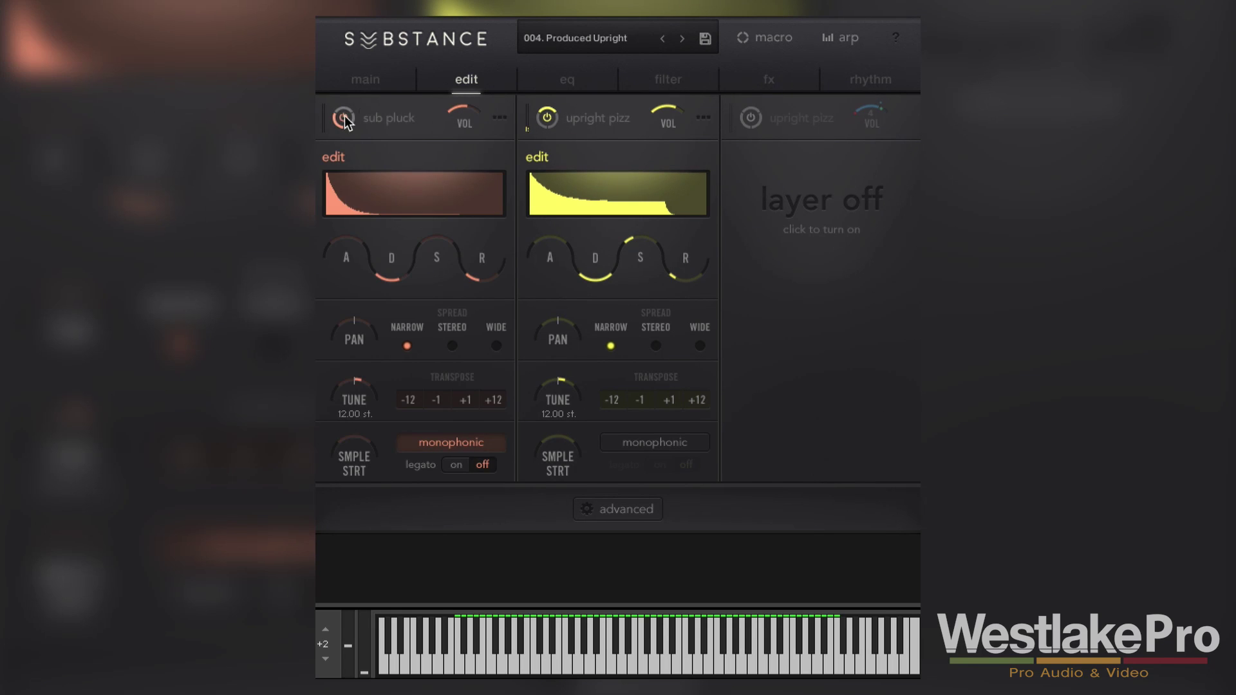
left_click(752, 118)
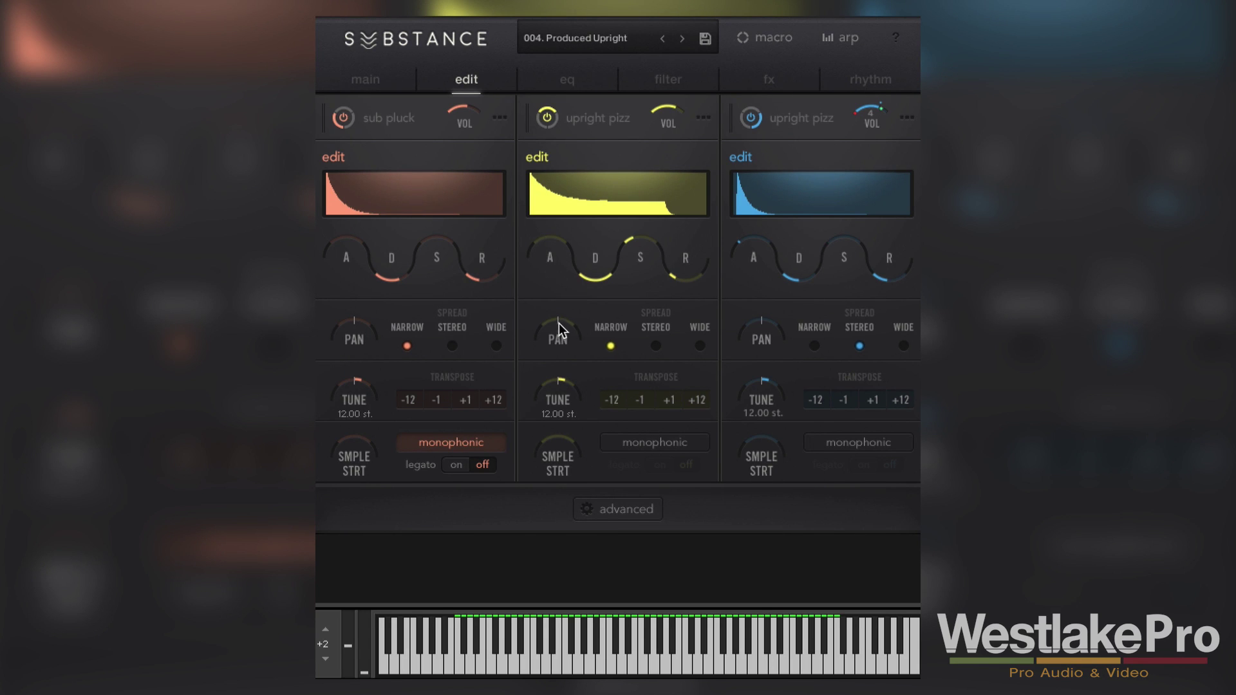
Try panning the yellow upright pizz layer fully to the right, and bring the pan back to centre.
left_click_drag(557, 317, 565, 267)
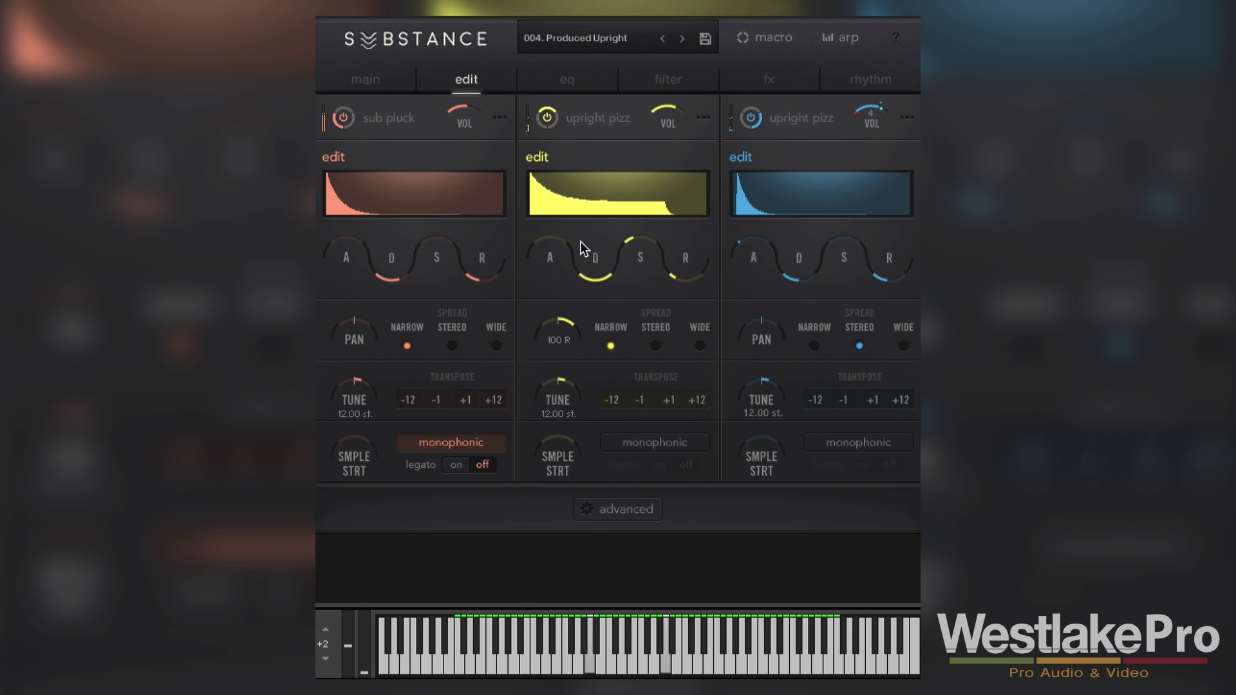
left_click_drag(602, 222, 544, 428)
left_click_drag(570, 379, 628, 315)
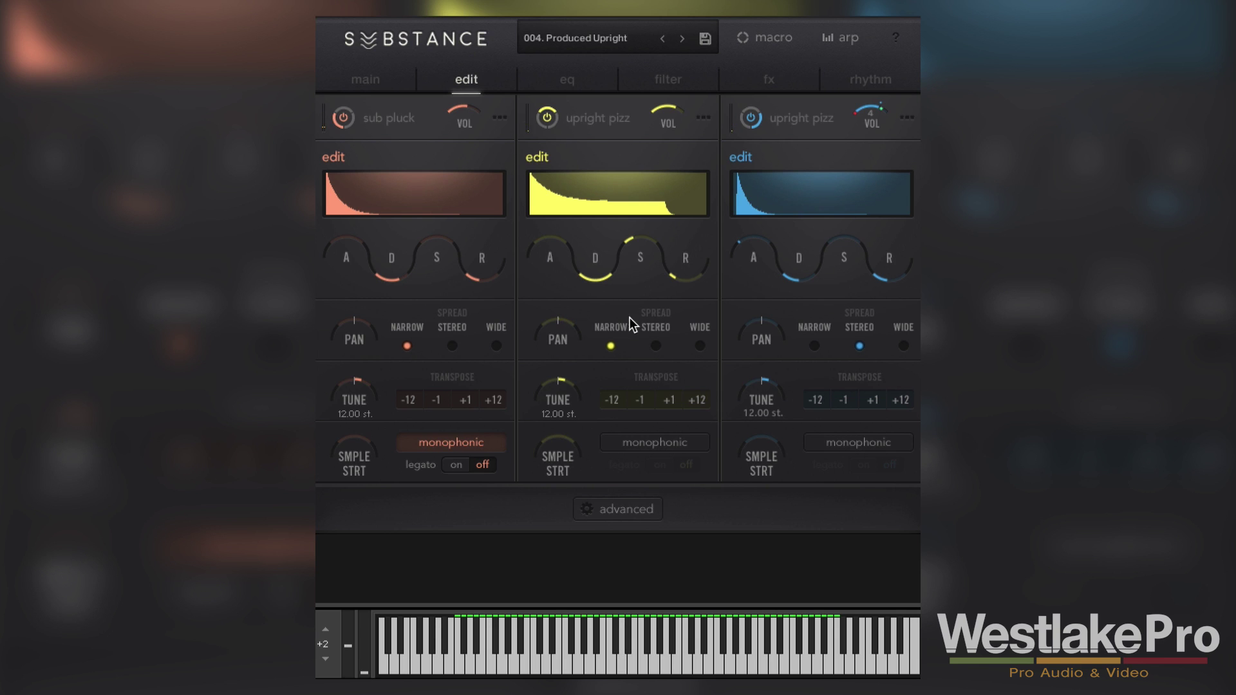
Audition the yellow upright pizz layer's spread options, including with the other layers off, and leave it on Wide with all three layers on.
left_click(656, 347)
left_click(701, 347)
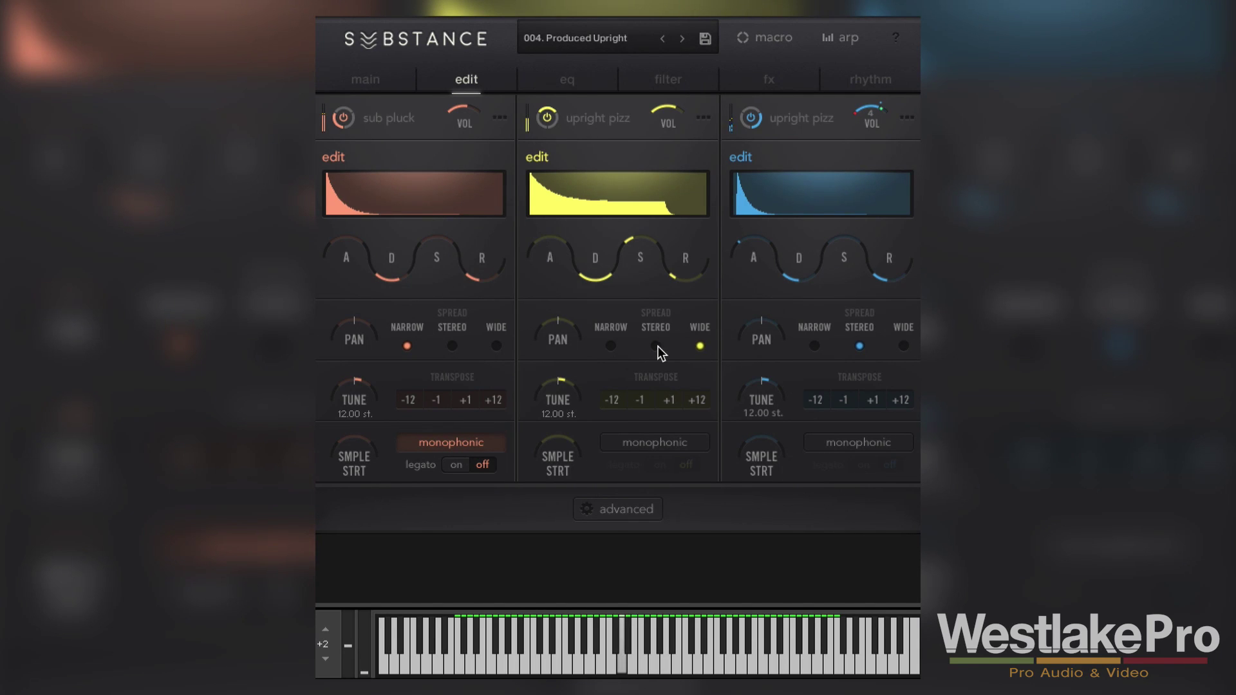
left_click(341, 119)
left_click(751, 119)
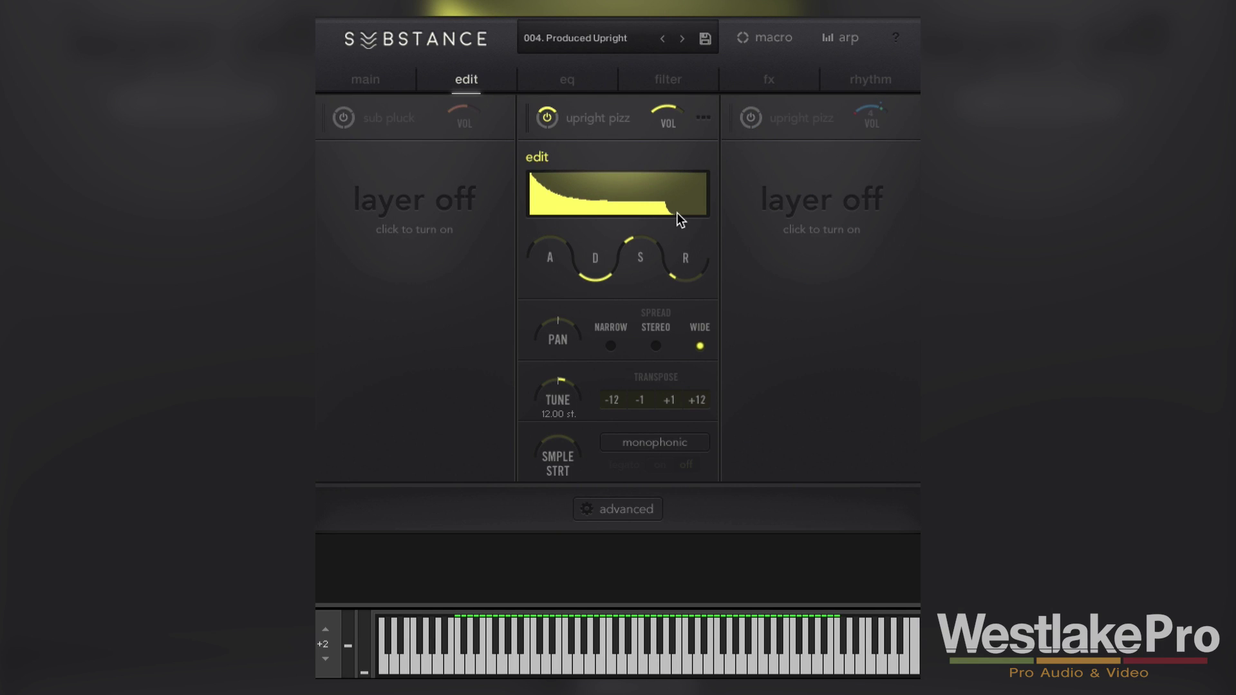
left_click(654, 346)
left_click(610, 347)
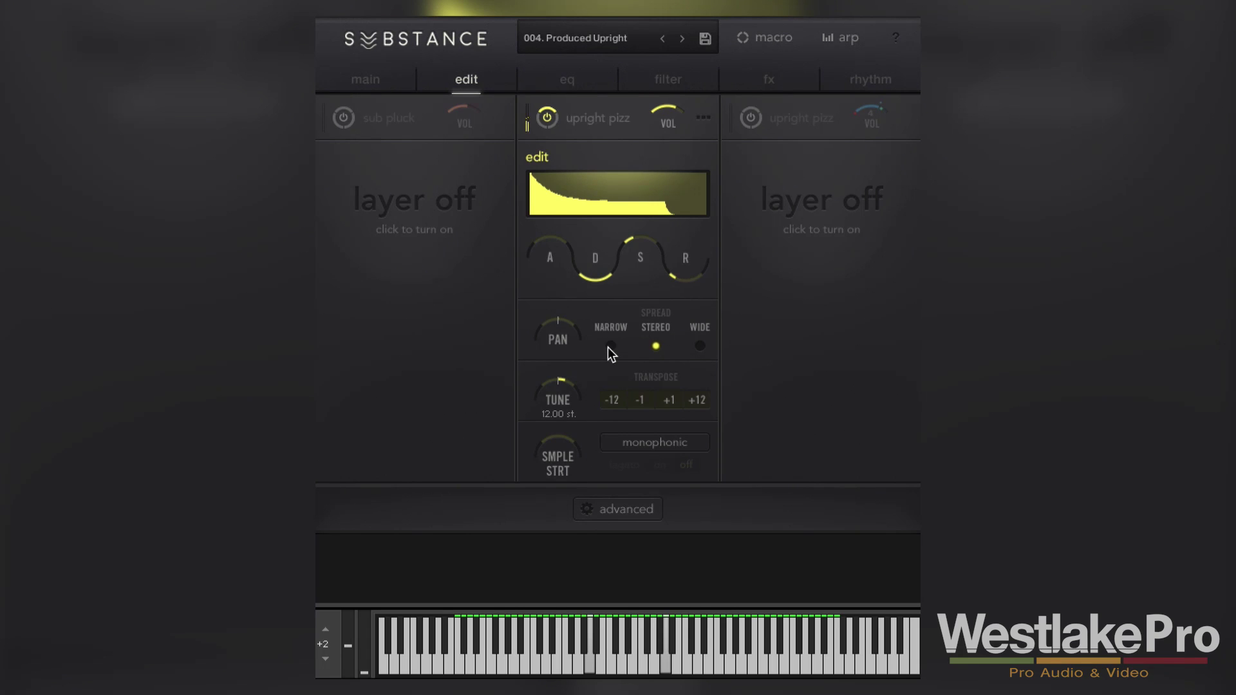
left_click(657, 346)
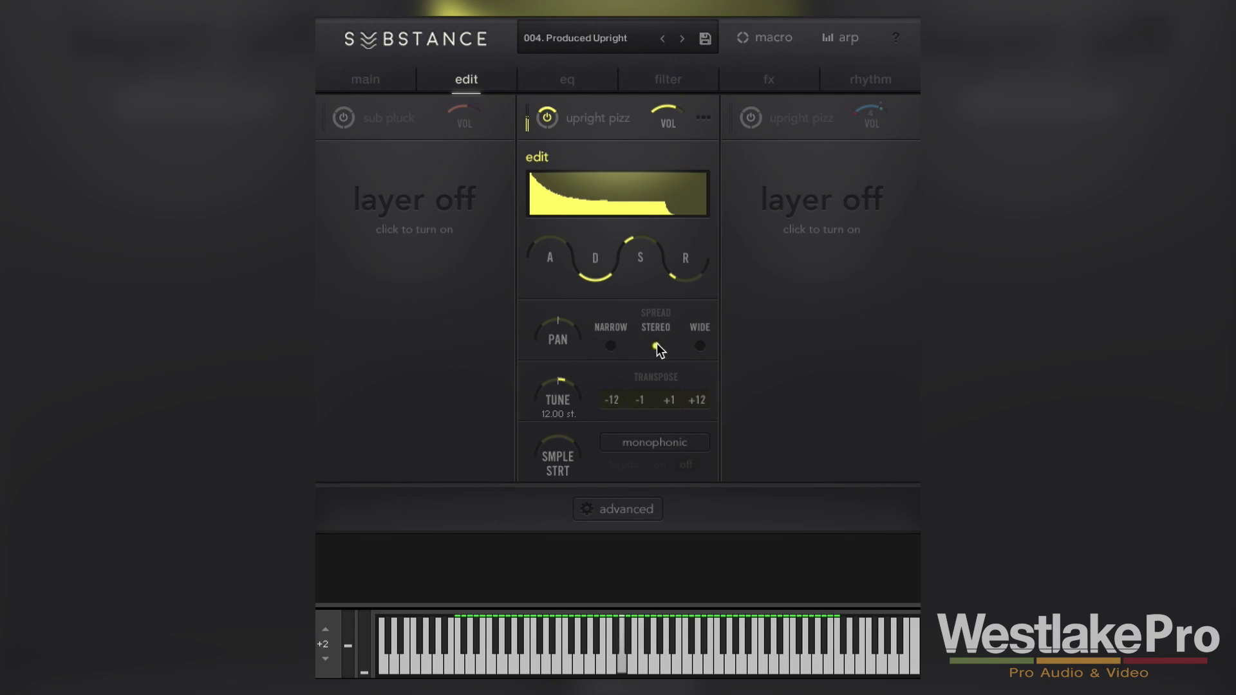
left_click(701, 346)
left_click(752, 125)
left_click(337, 118)
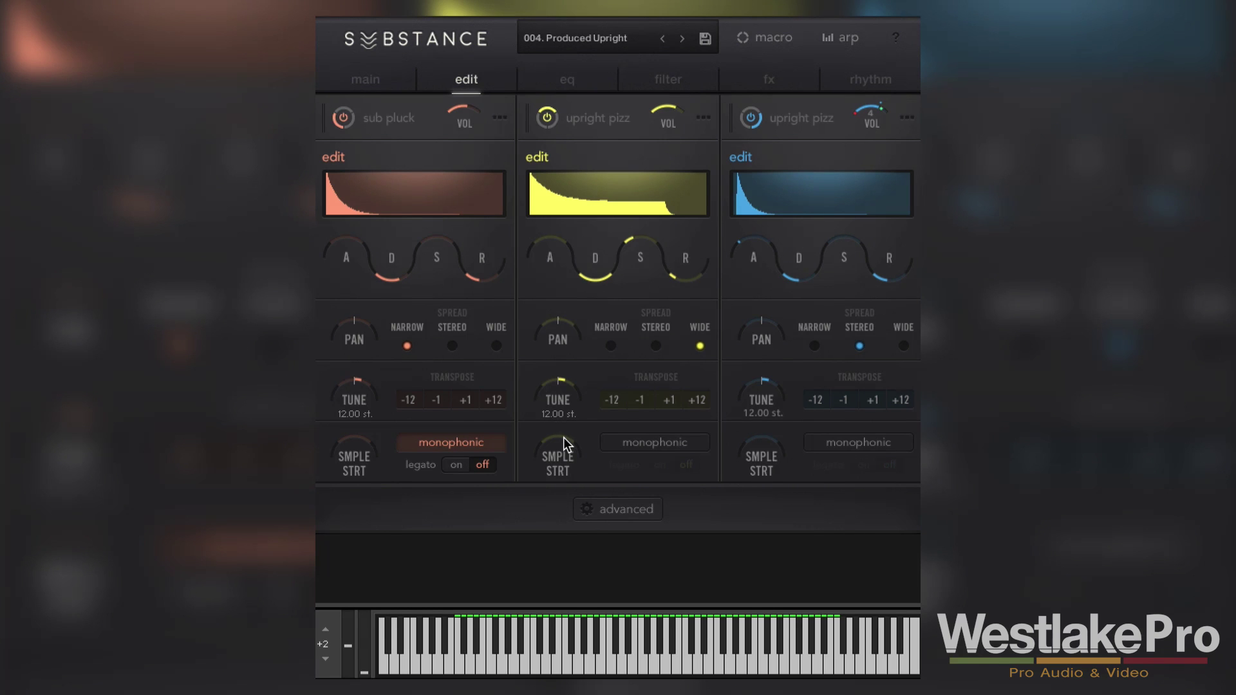
Try shifting the yellow upright pizz layer's sample start and reset it.
left_click_drag(565, 444, 570, 415)
left_click_drag(567, 396, 568, 394)
left_click(569, 399)
In the advanced settings, increase the yellow upright pizz layer's relative glide, adjust its velocity sensitivity, and close the advanced settings.
left_click(622, 515)
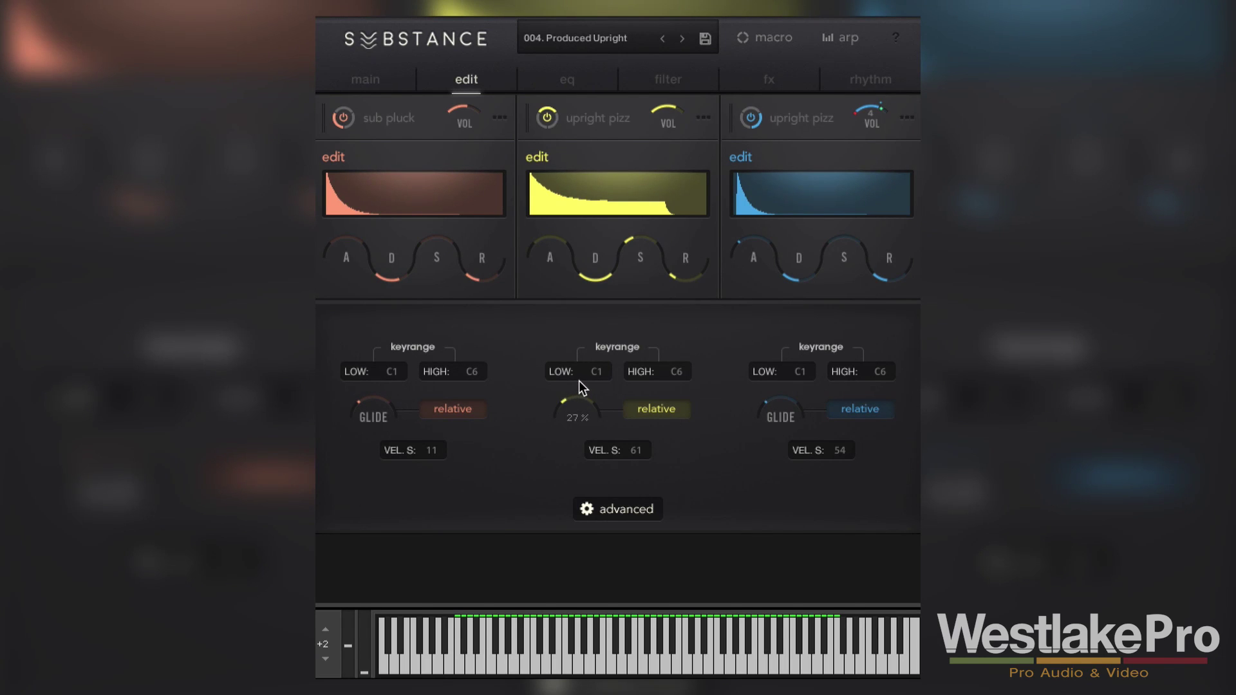
left_click_drag(578, 380, 607, 336)
left_click_drag(581, 395, 571, 506)
left_click(652, 410)
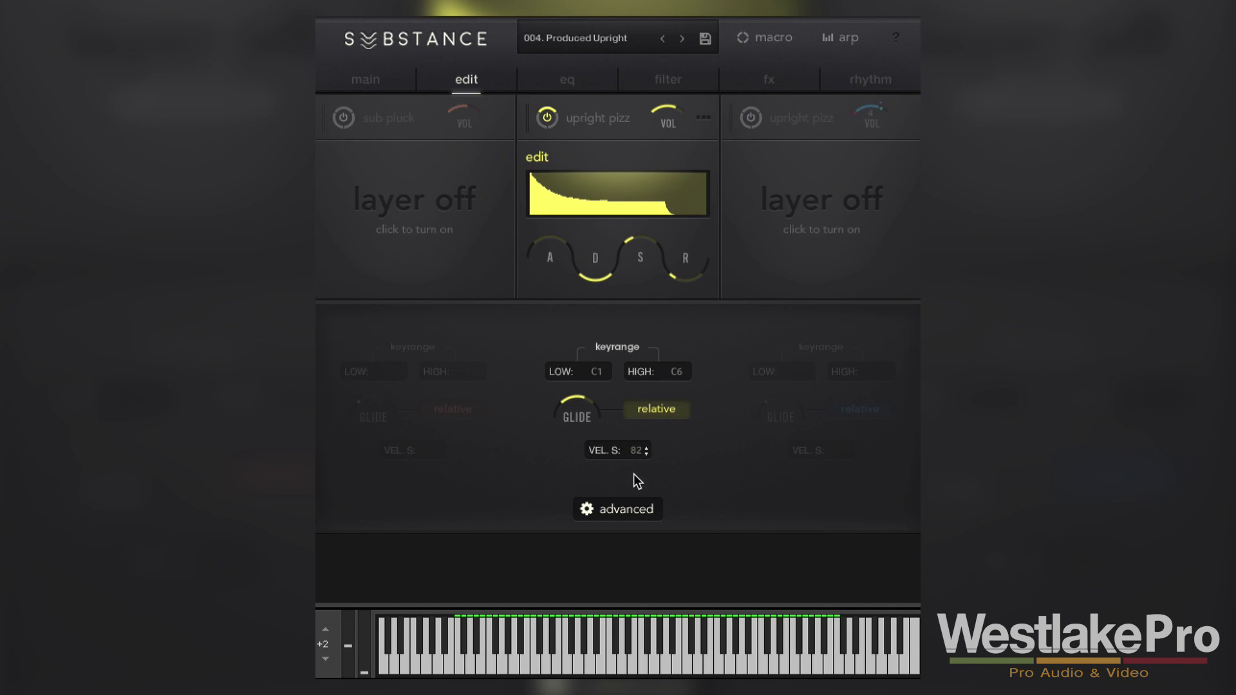
left_click_drag(634, 461, 678, 55)
left_click(646, 510)
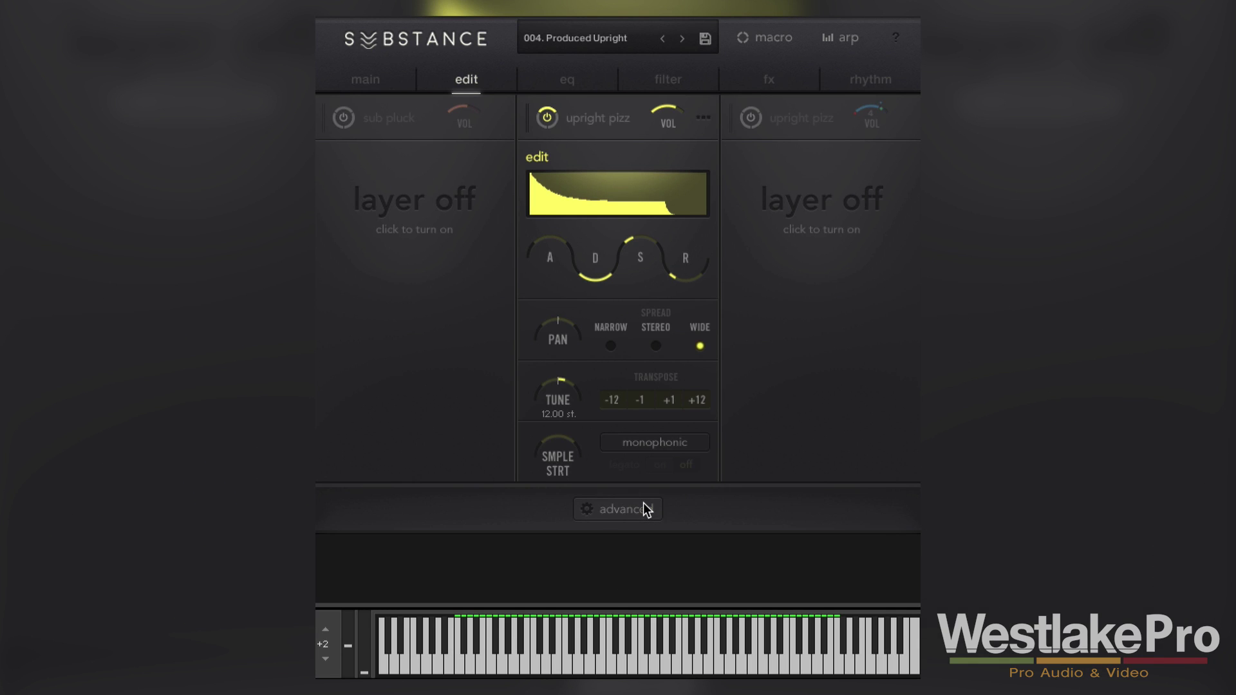